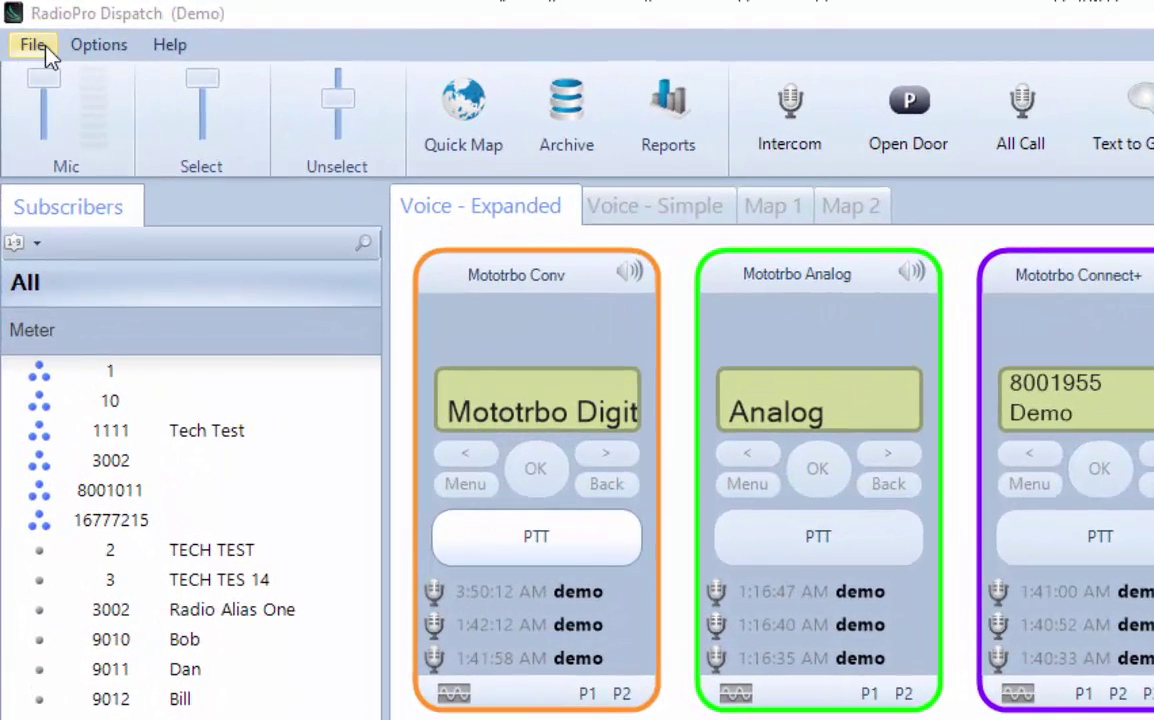
- Switch the dispatch console into edit mode
click(41, 41)
click(44, 46)
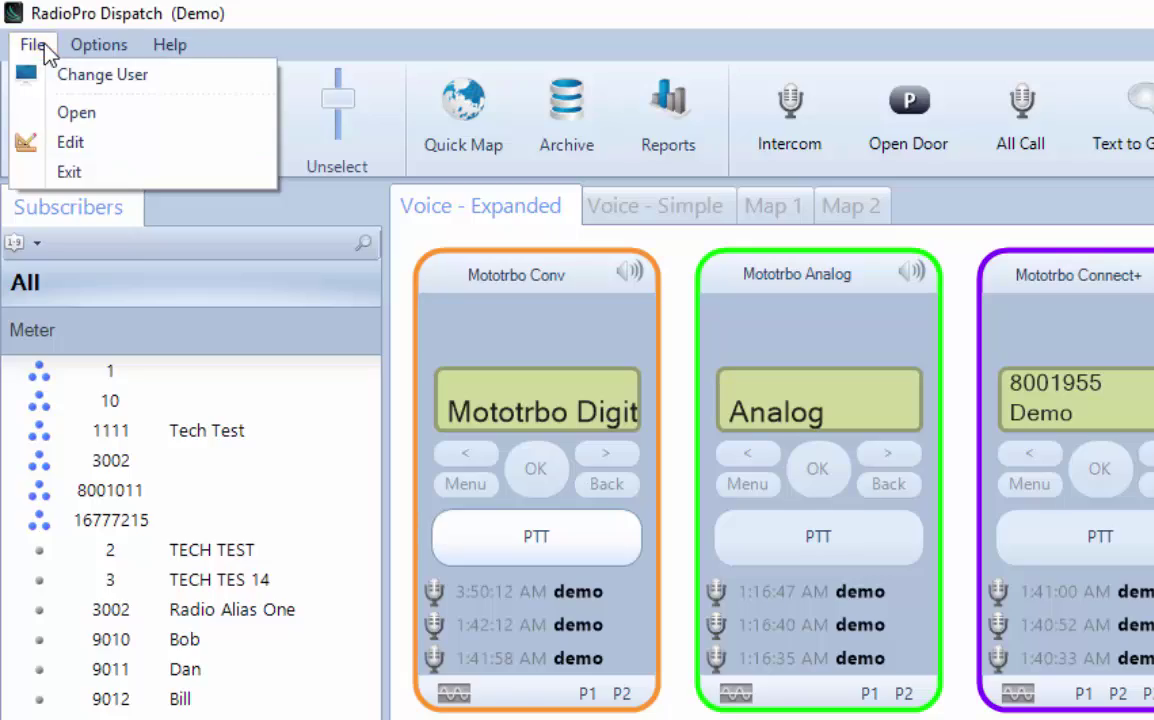
click(66, 144)
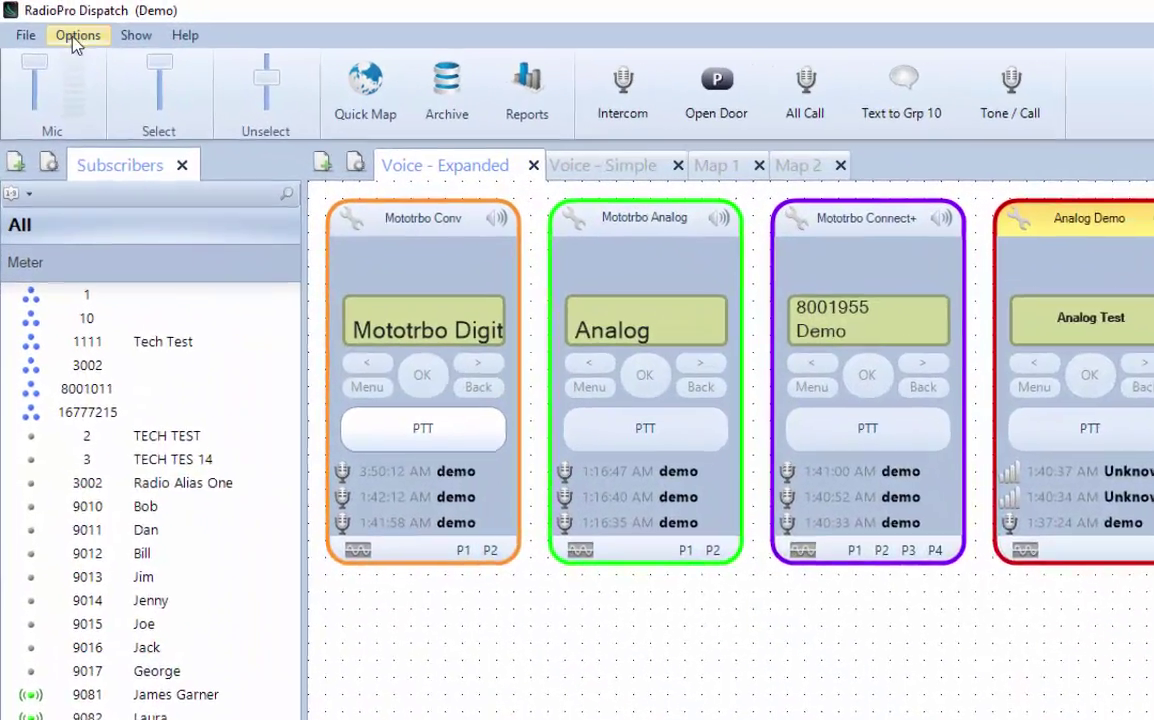
- Open the audio preset configuration and rename the default device preset to "My Preset"
click(61, 30)
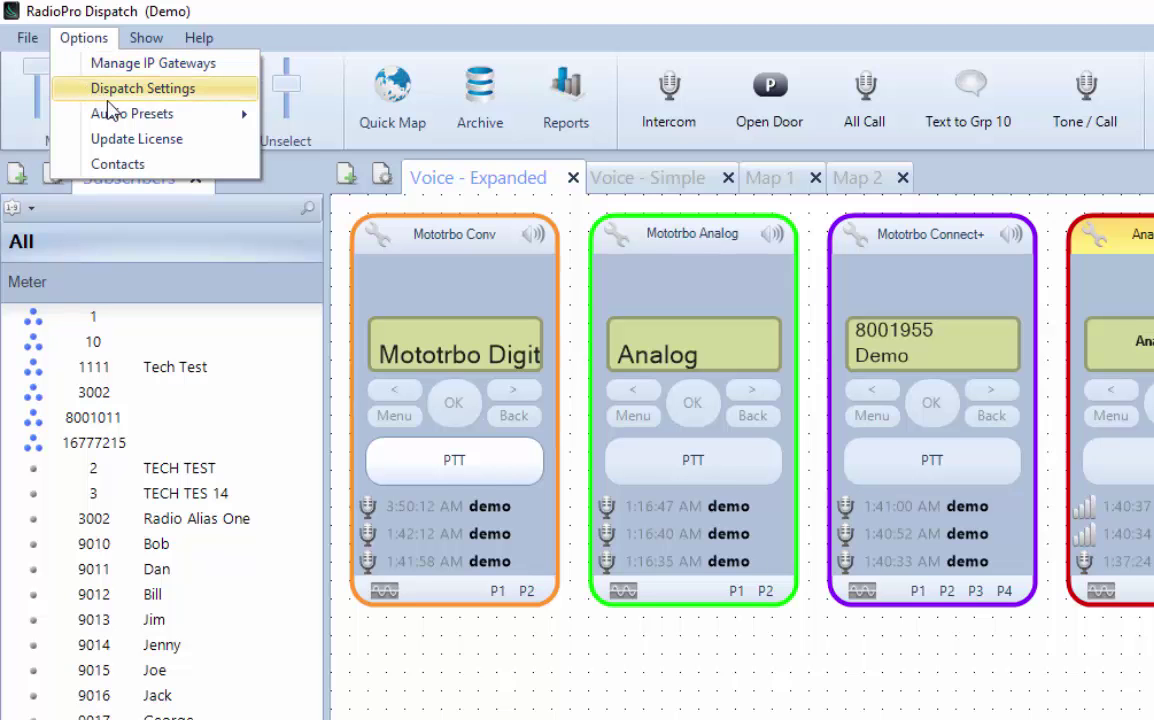
mouse_move(106, 117)
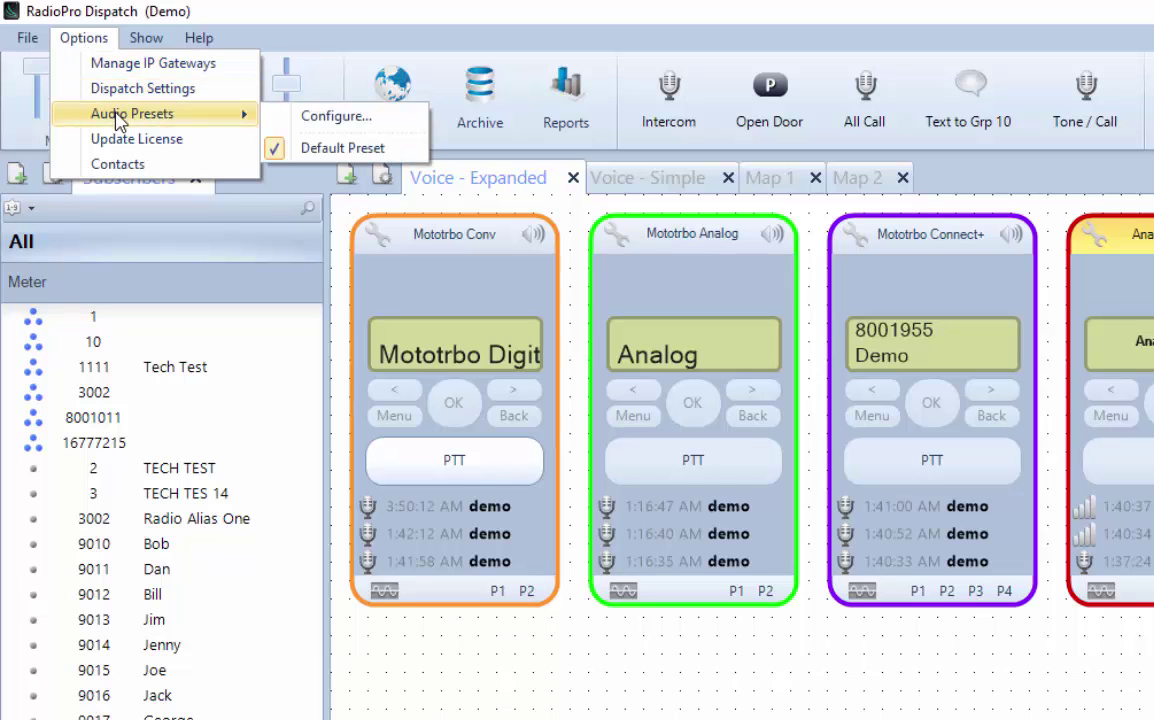
click(324, 117)
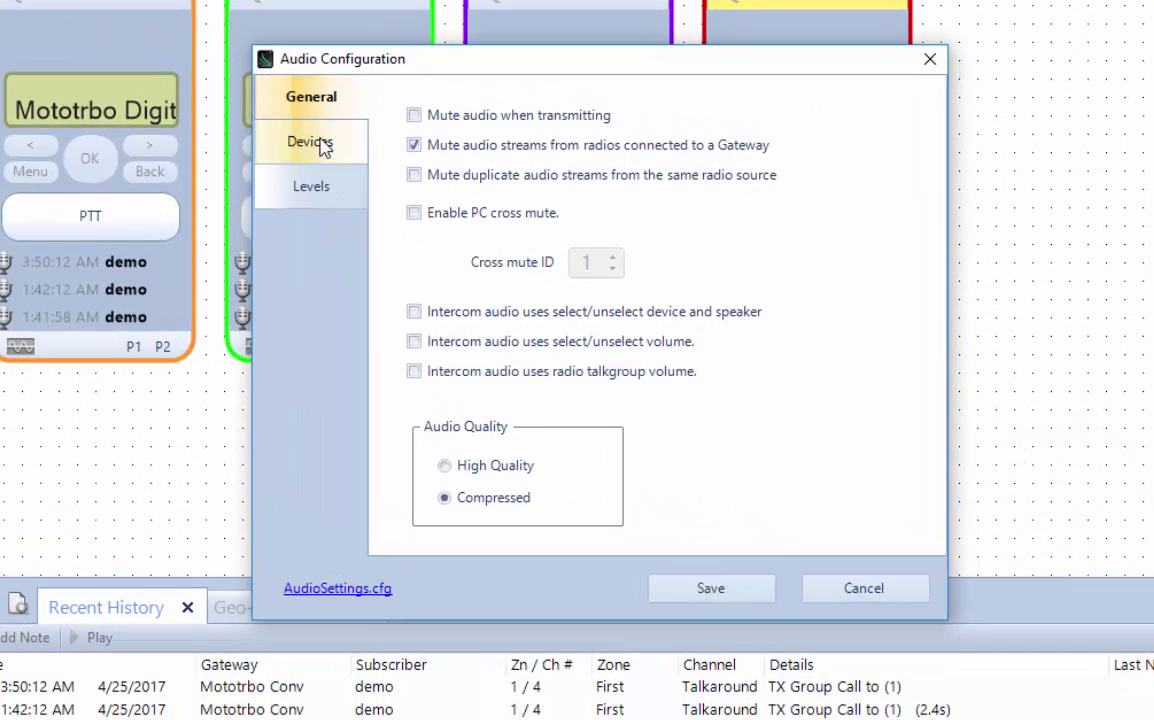
click(323, 147)
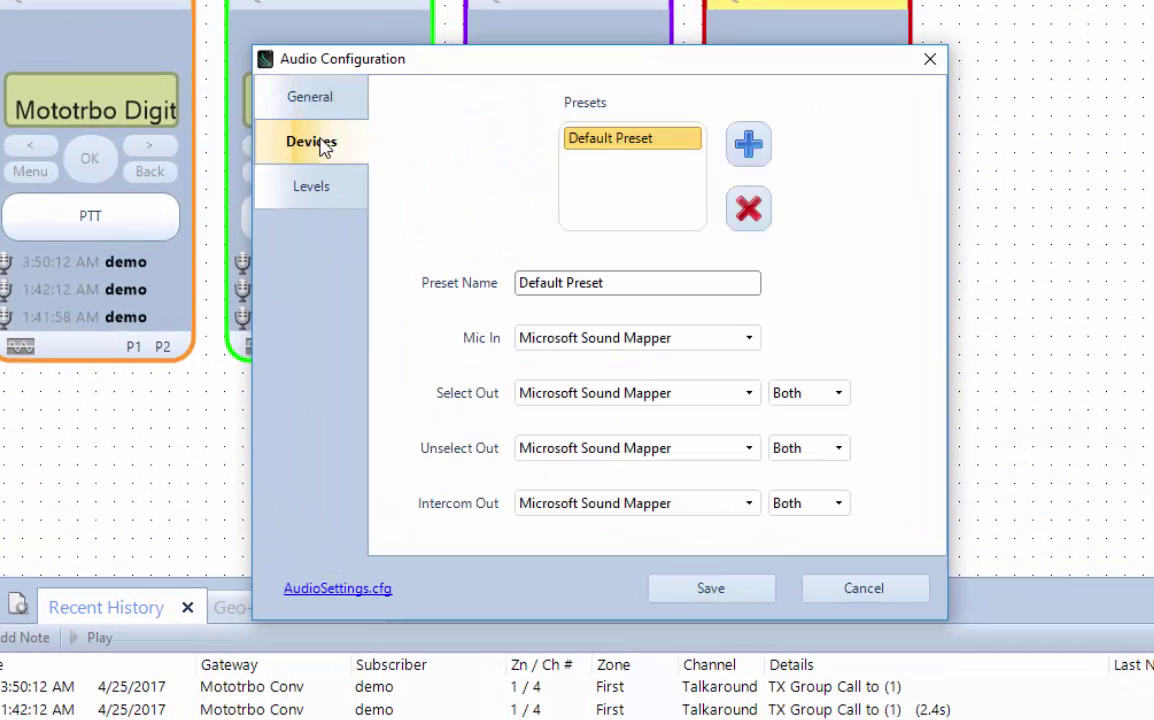
double_click(546, 279)
text(My)
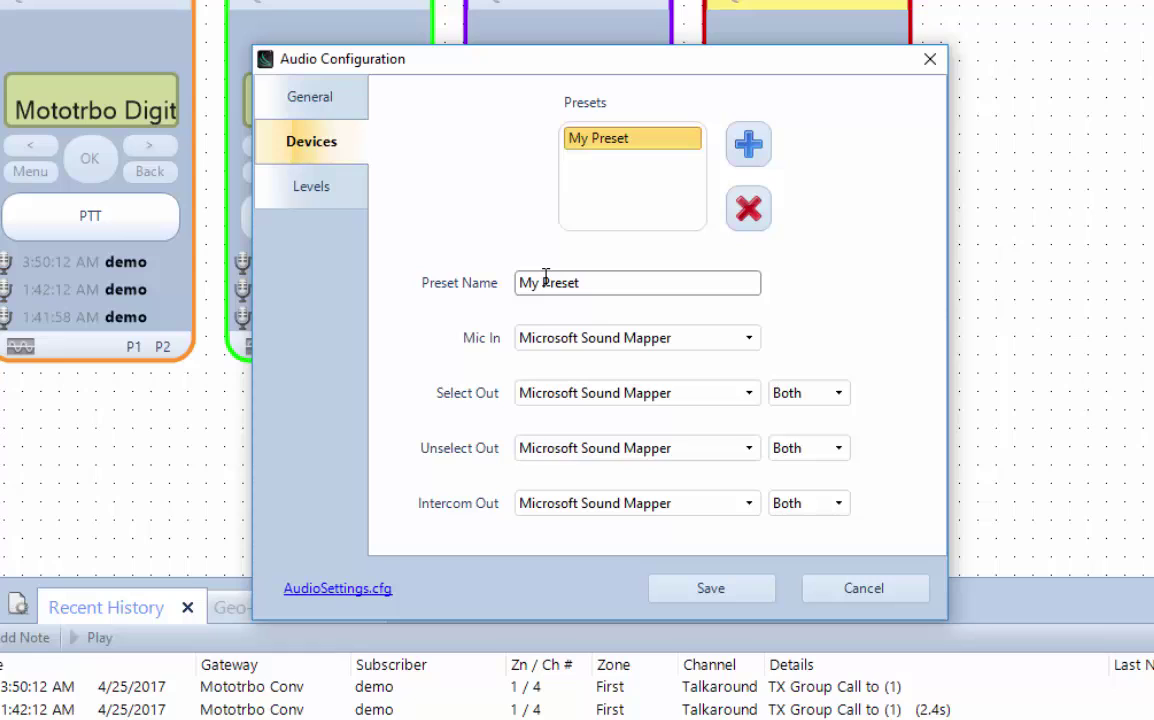
- Assign the Plantronics Blackwire microphone to Mic In and its speakers to the Select, Unselect and Intercom outputs, and save the audio configuration
click(749, 338)
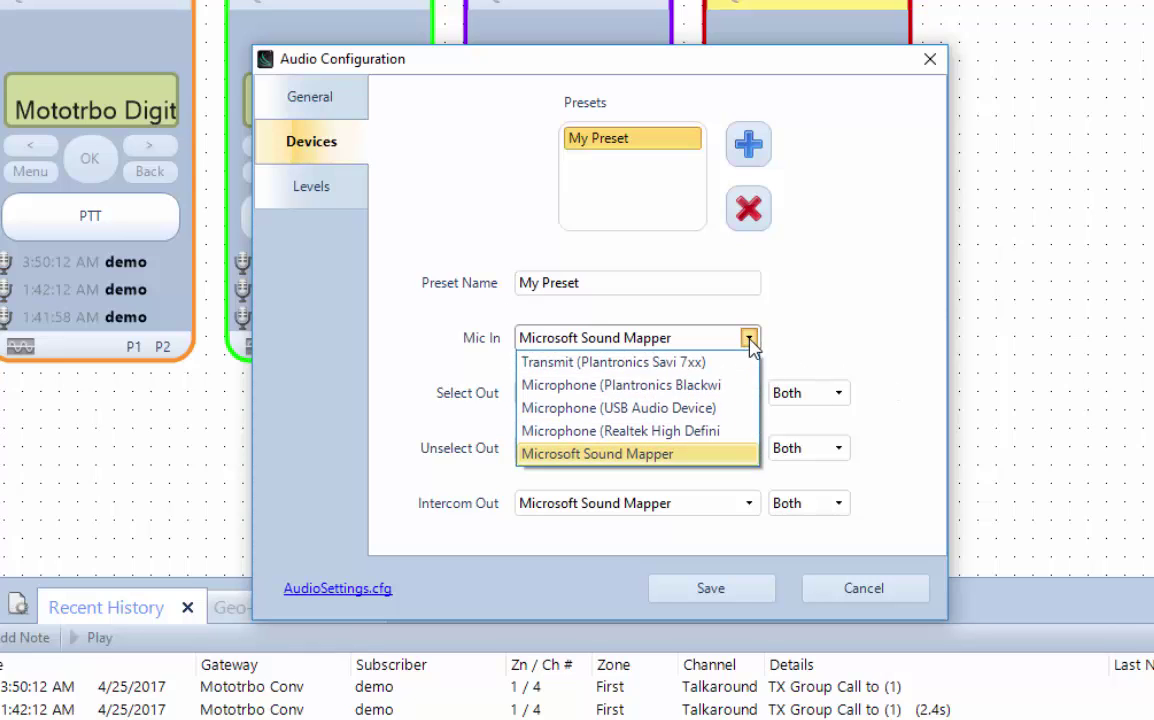
click(692, 388)
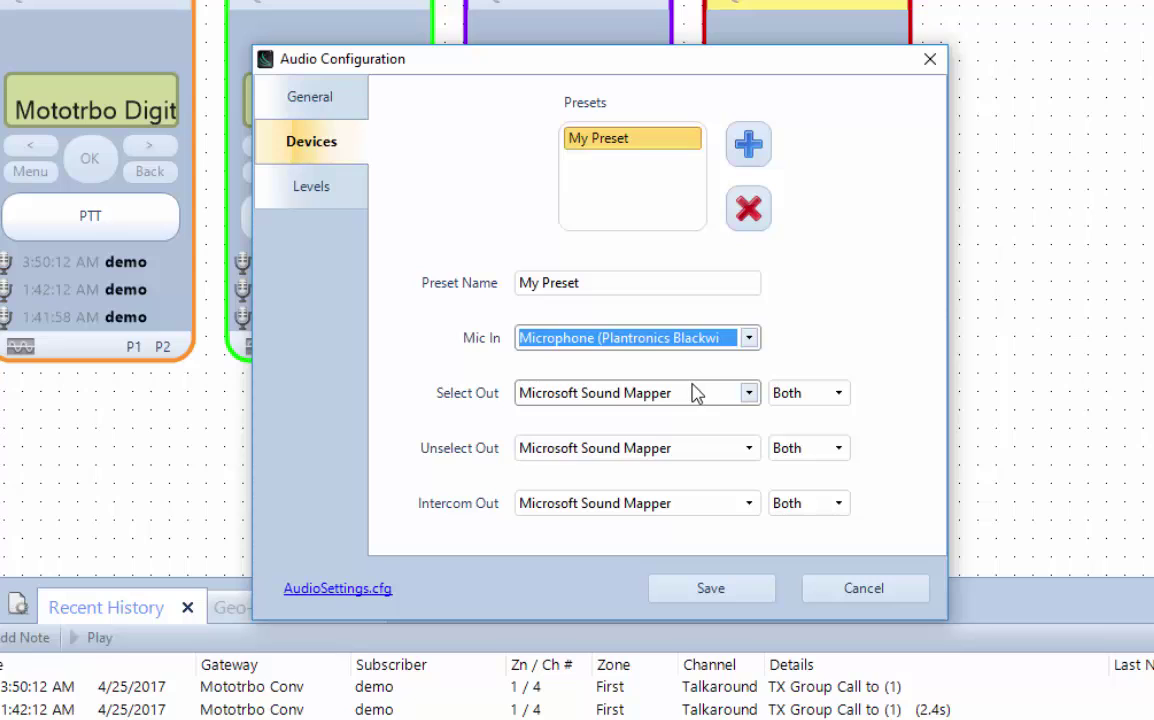
click(749, 393)
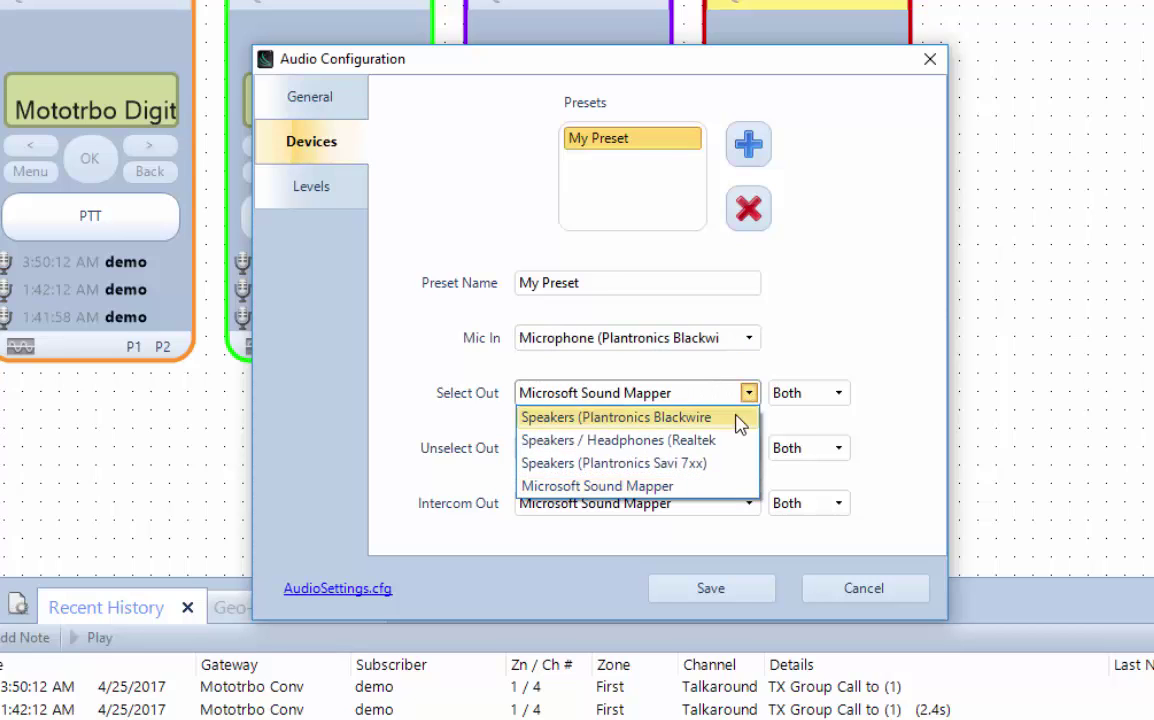
click(706, 417)
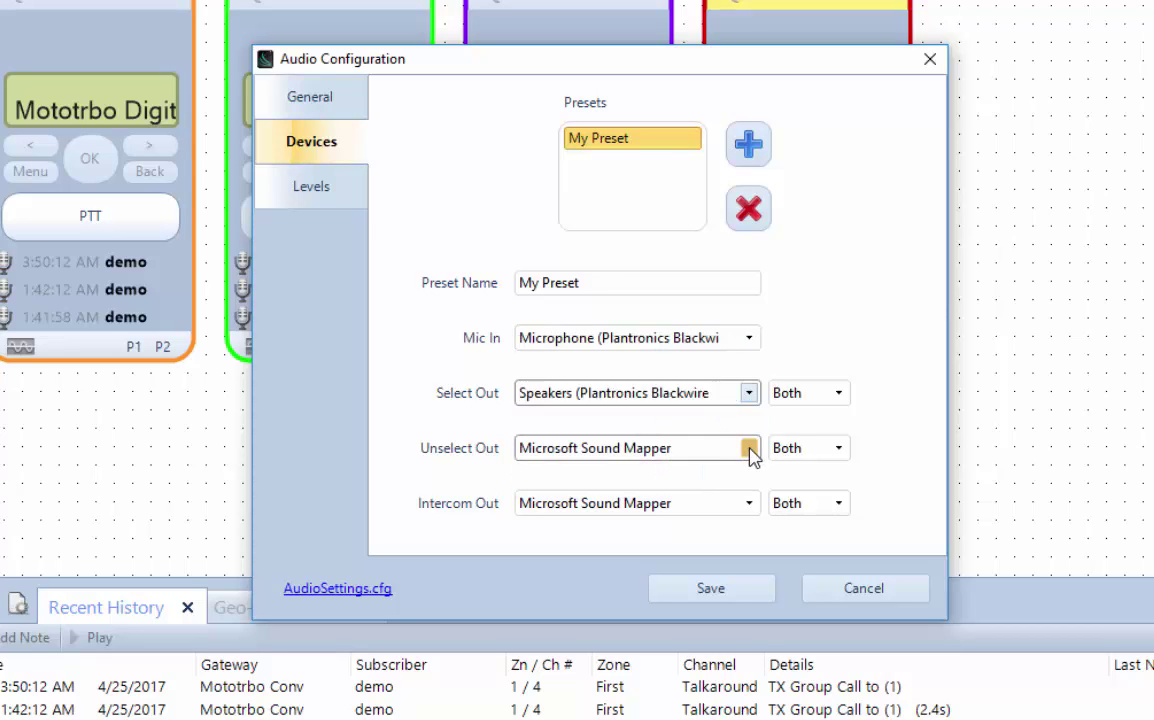
click(749, 448)
click(690, 474)
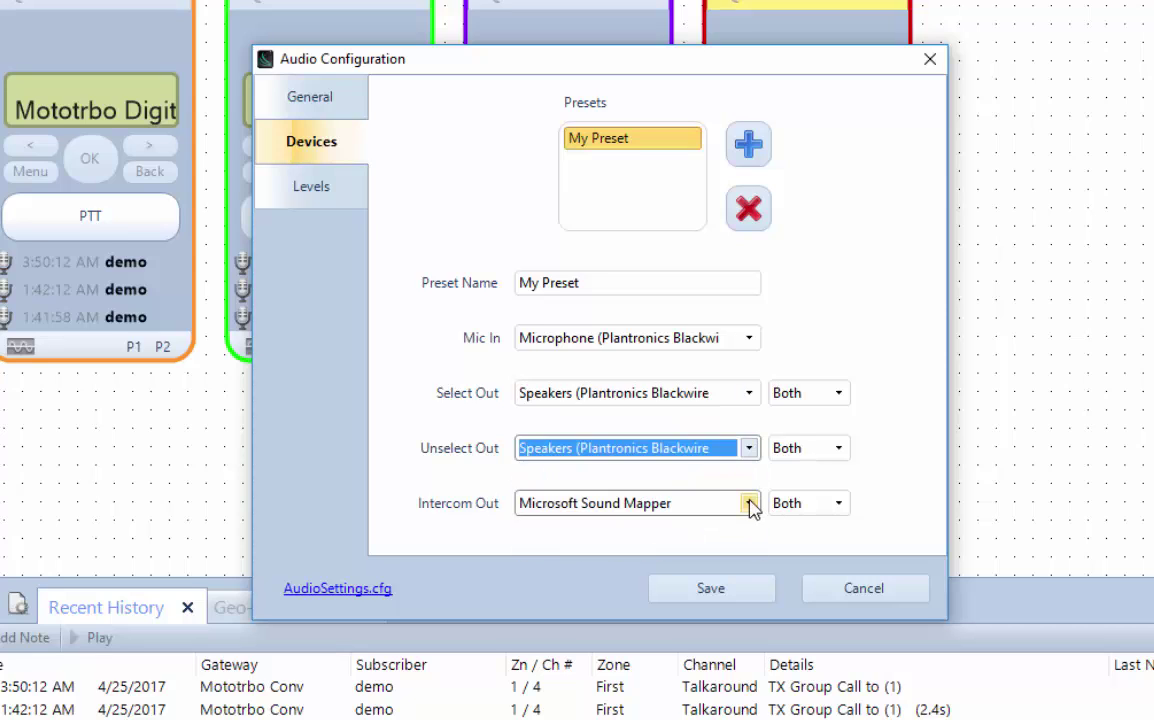
click(749, 503)
click(711, 528)
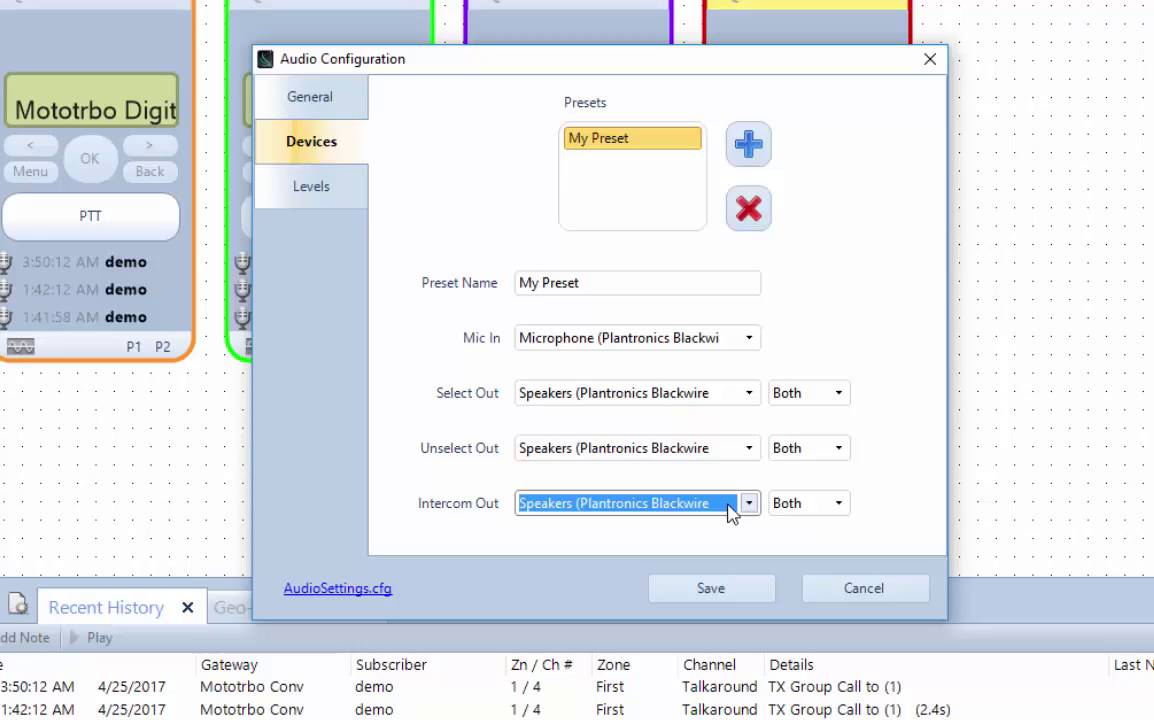
click(724, 592)
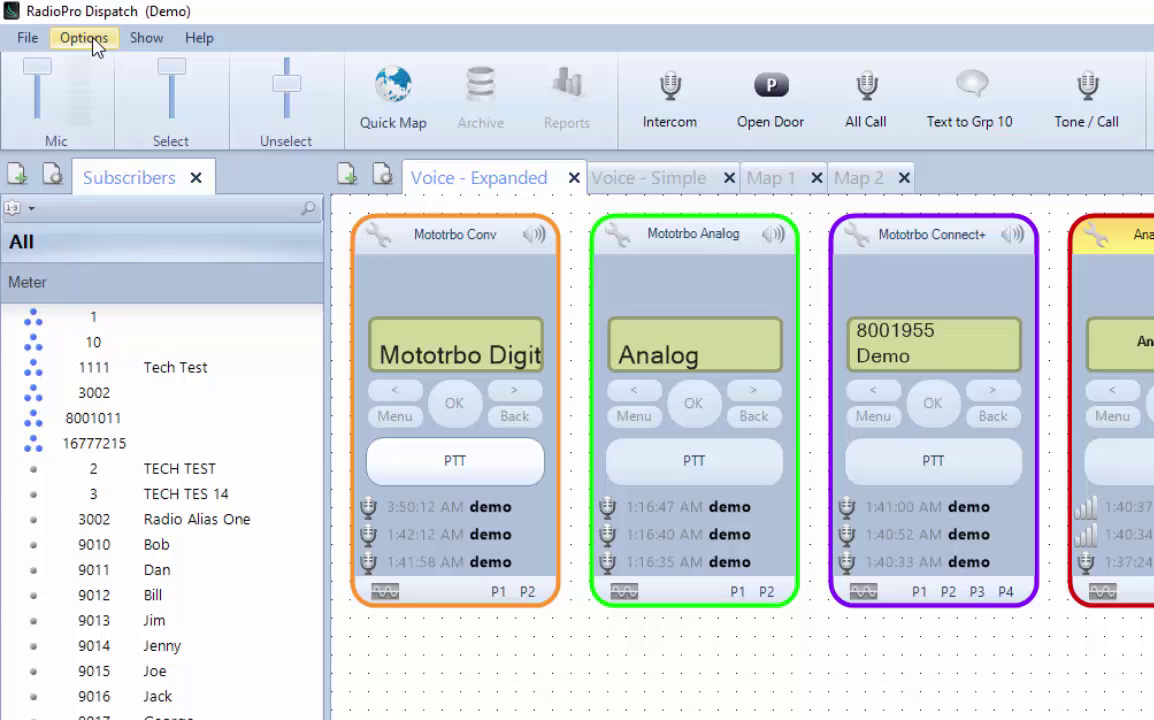
- Enable logging of events and audio in the History Logging section of the dispatch settings
click(68, 32)
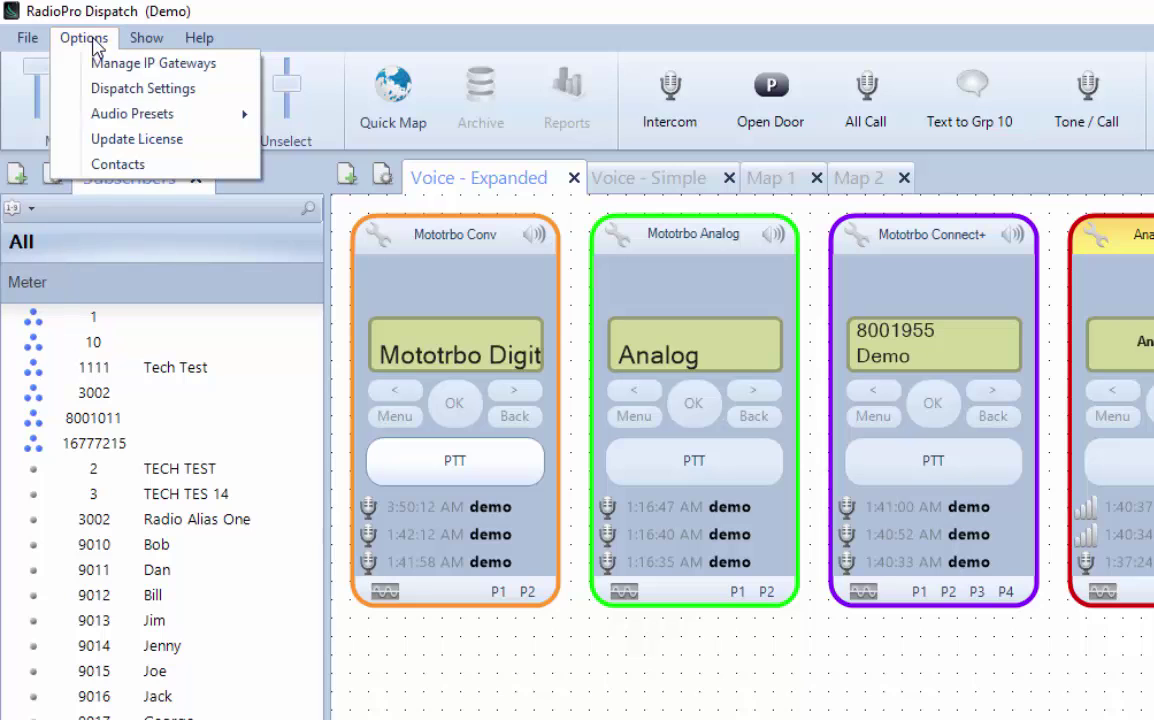
click(124, 89)
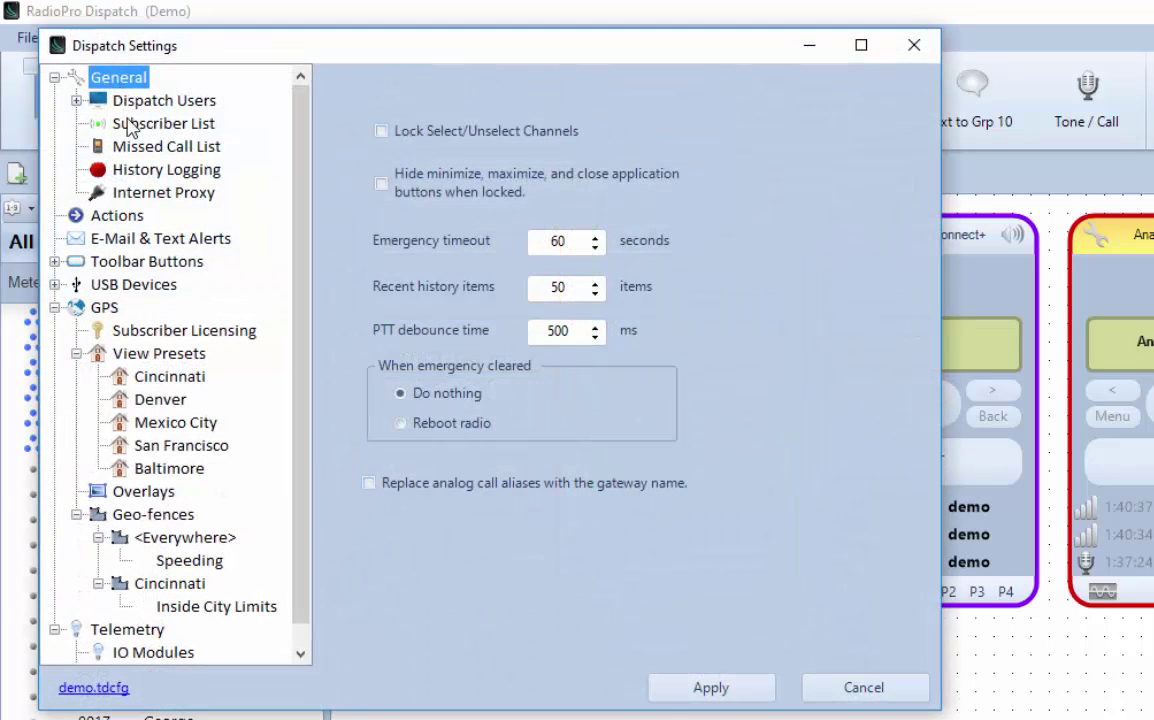
click(140, 170)
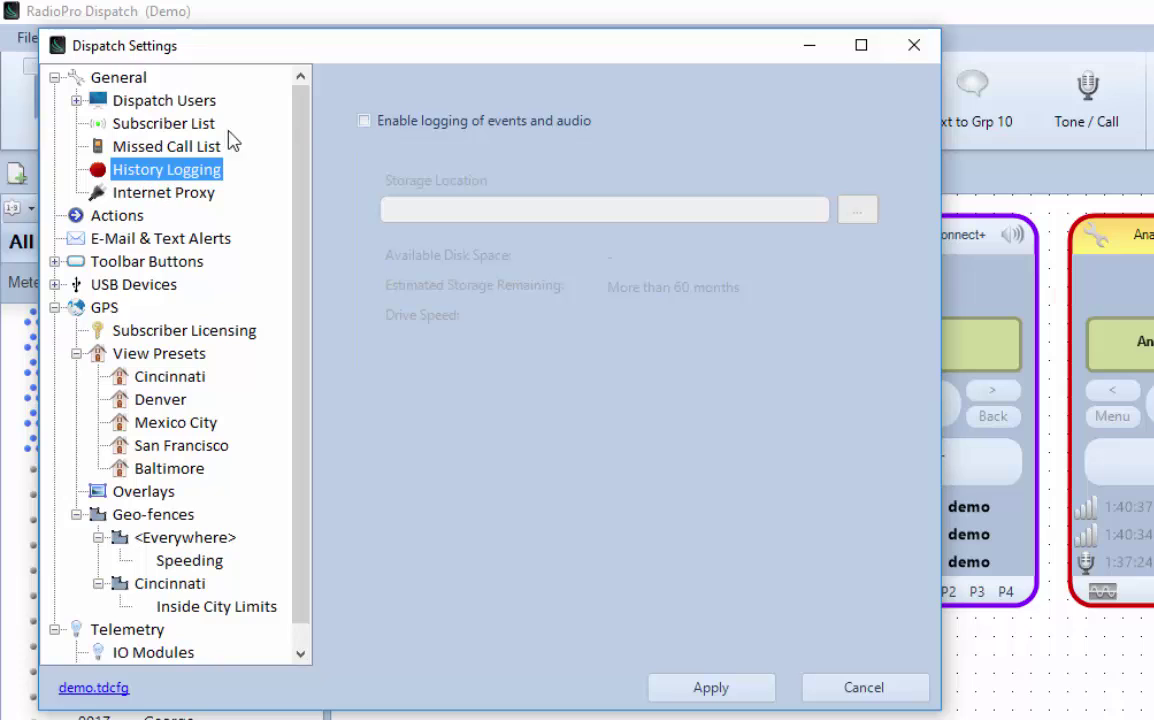
click(364, 121)
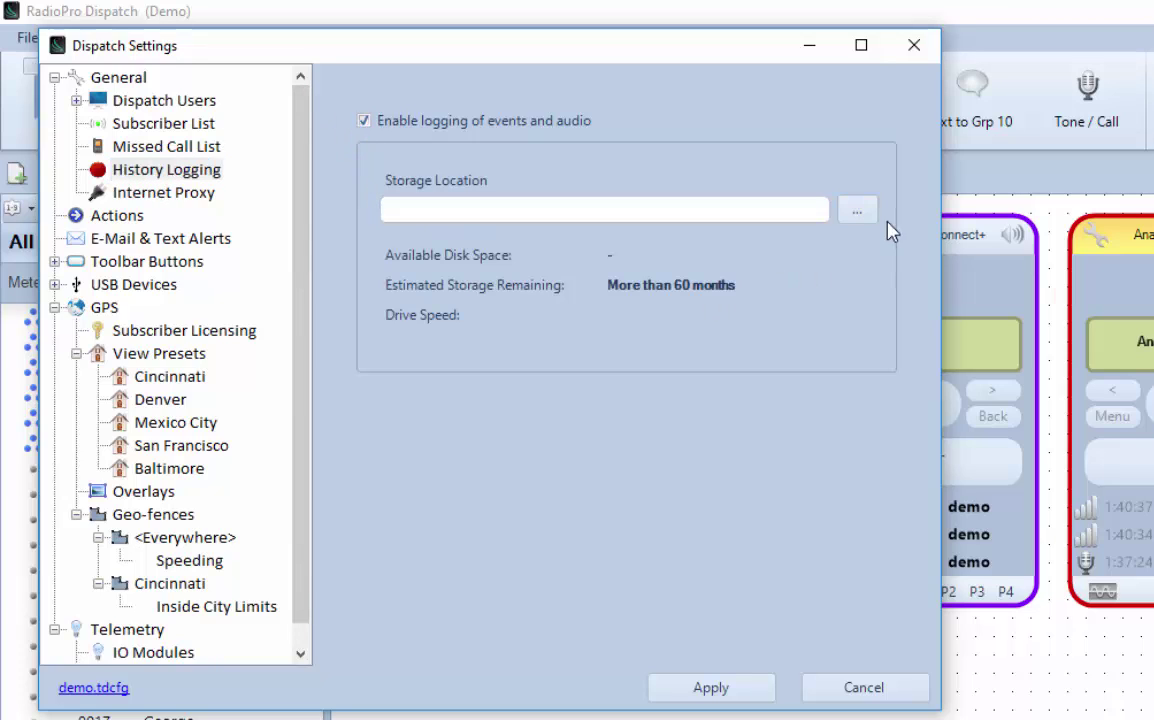
- Set the logging storage location to D:\RadioPro Recordings and apply the dispatch settings
click(857, 212)
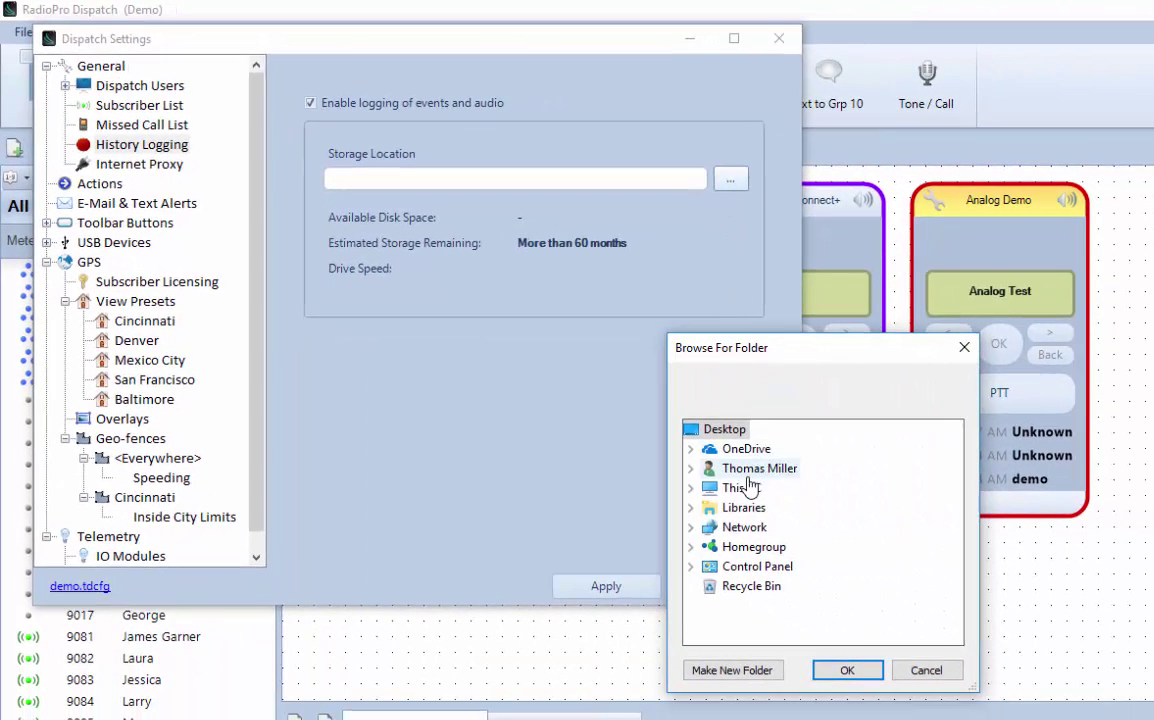
double_click(730, 490)
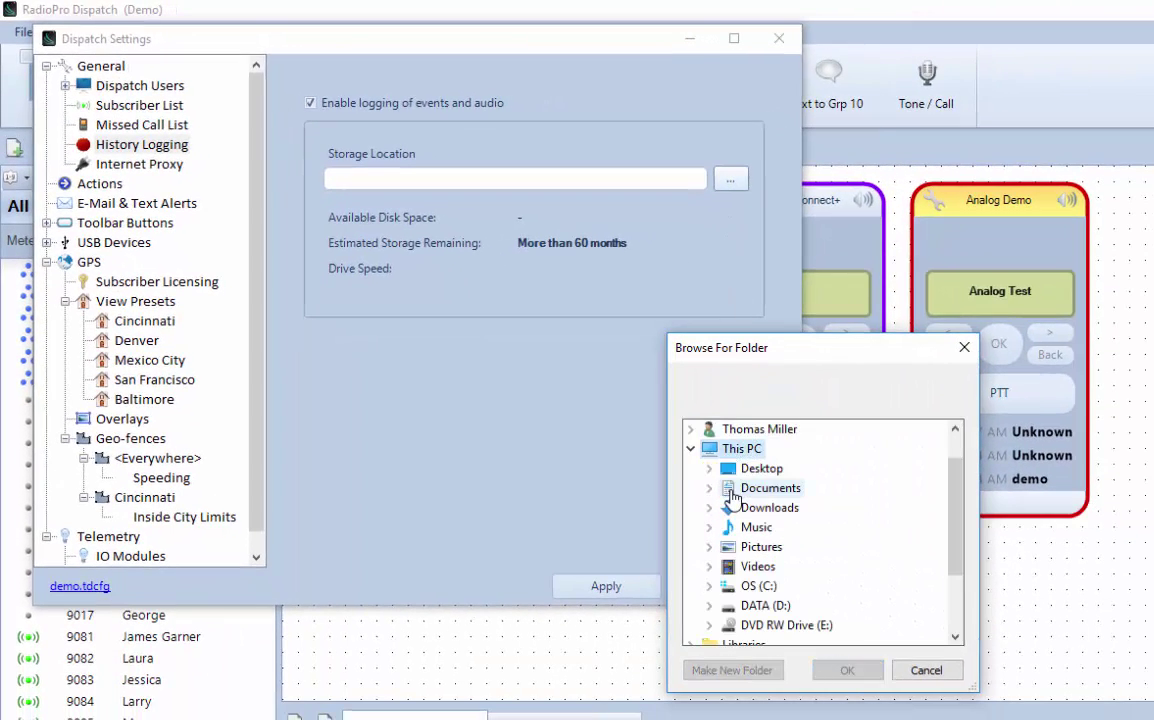
double_click(760, 606)
double_click(760, 606)
click(846, 671)
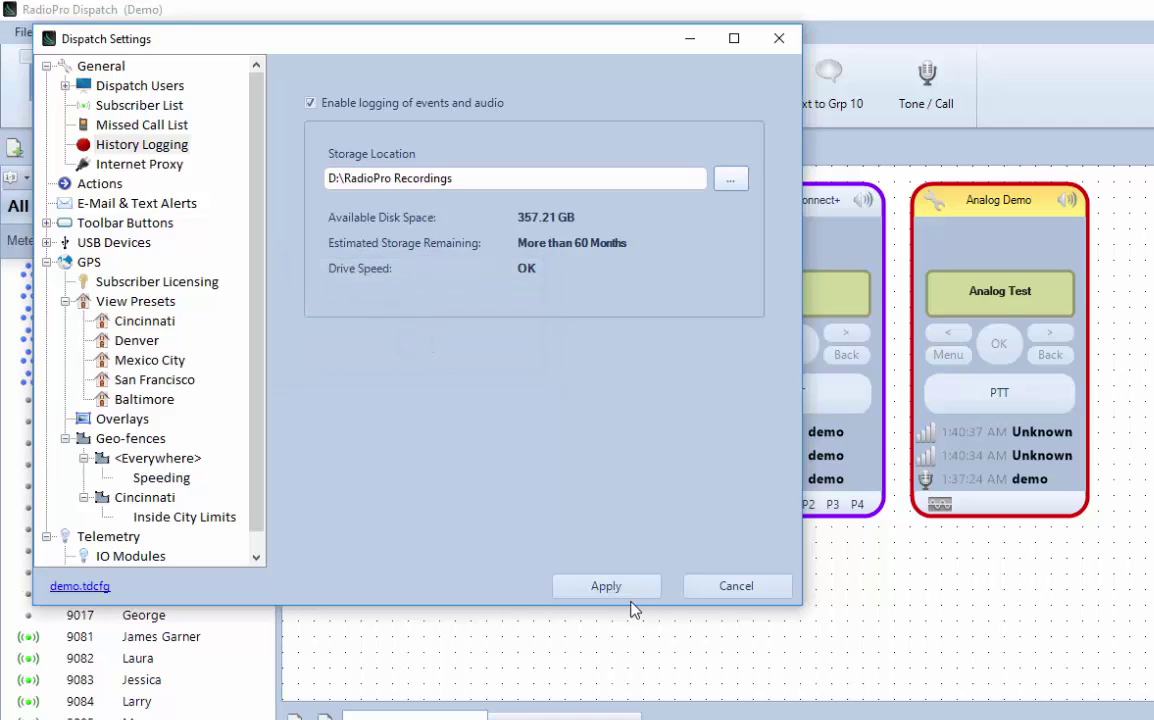
click(622, 595)
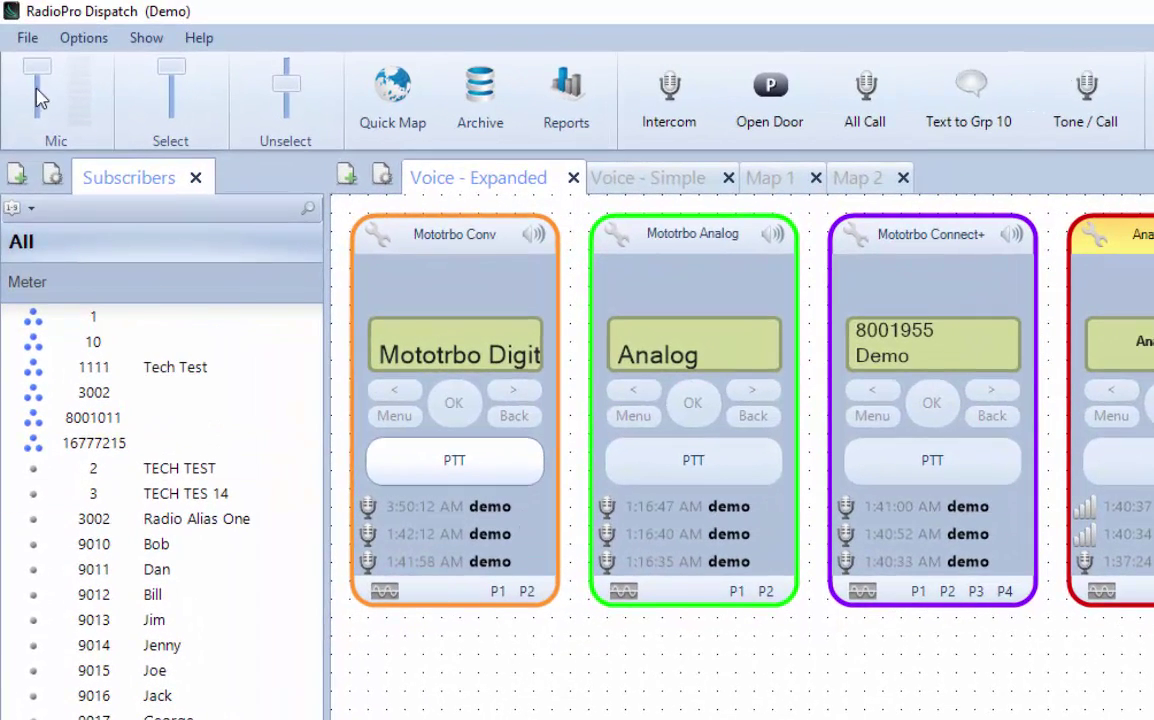
- Save the console configuration
click(29, 39)
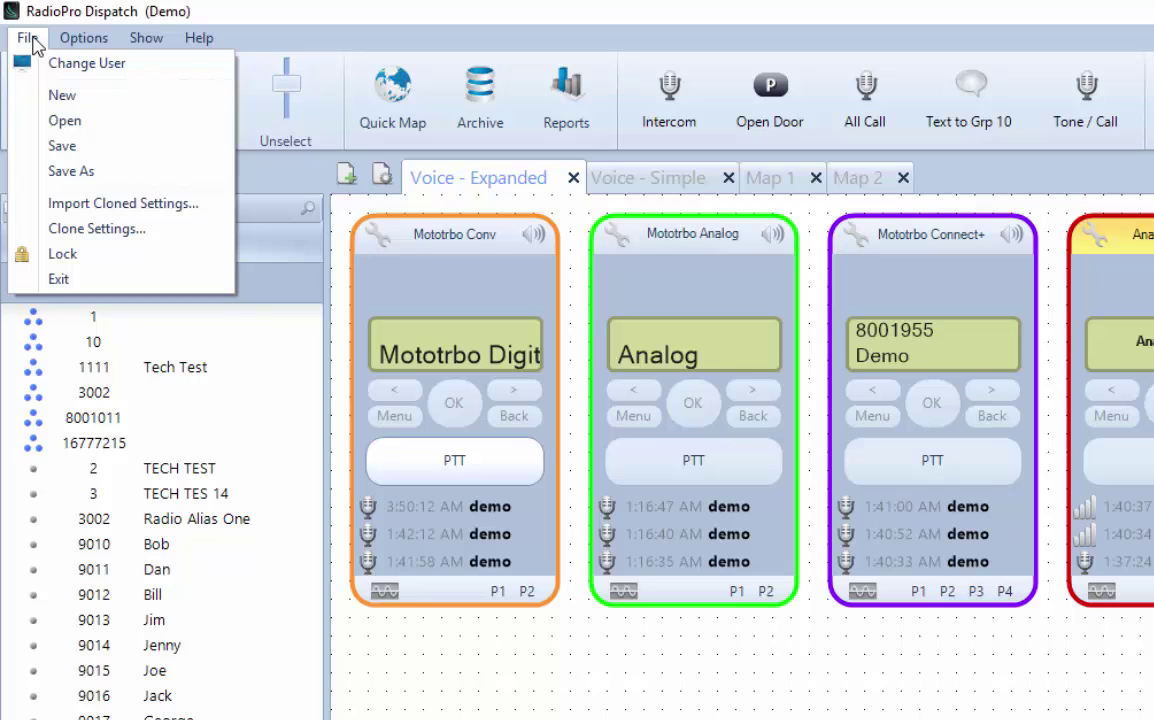
click(68, 147)
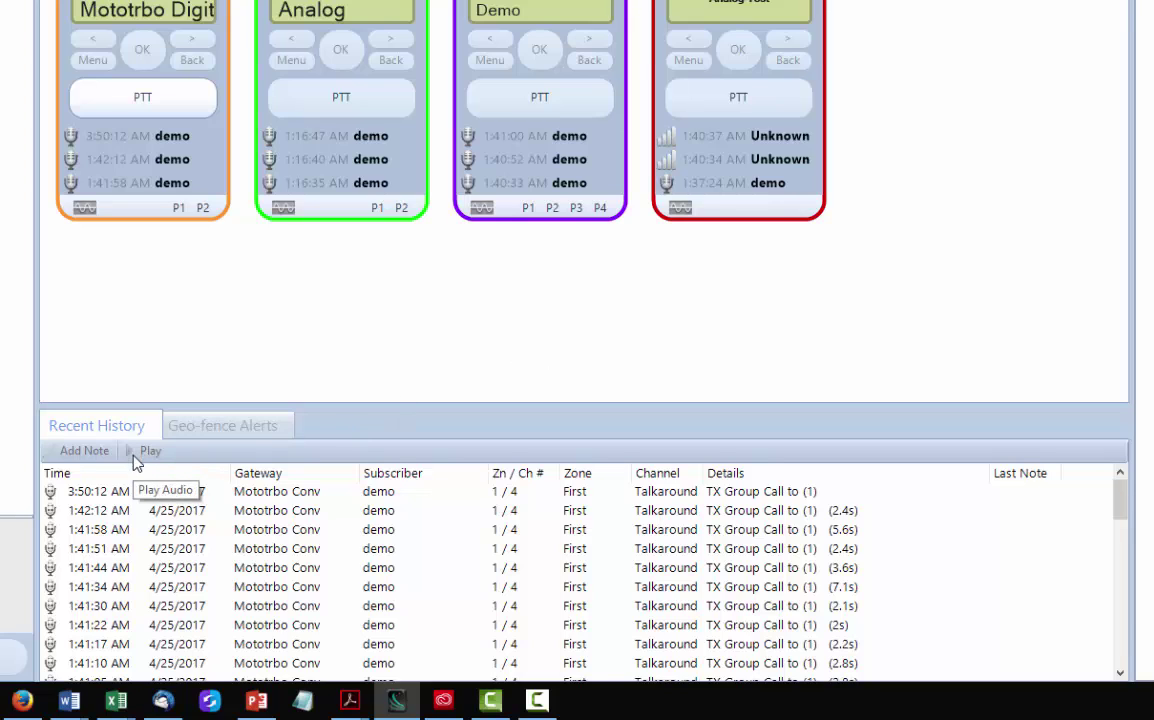
- Select the 3:50:12 AM Mototrbo Conv call in the recent history for playback
click(117, 496)
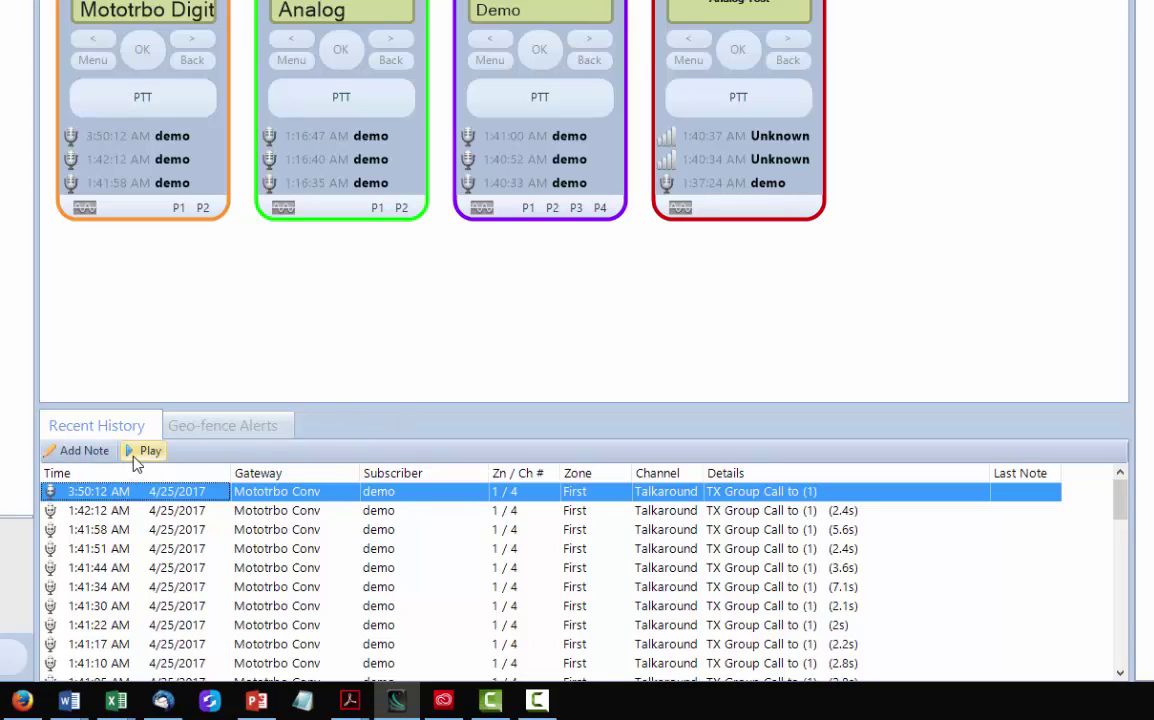